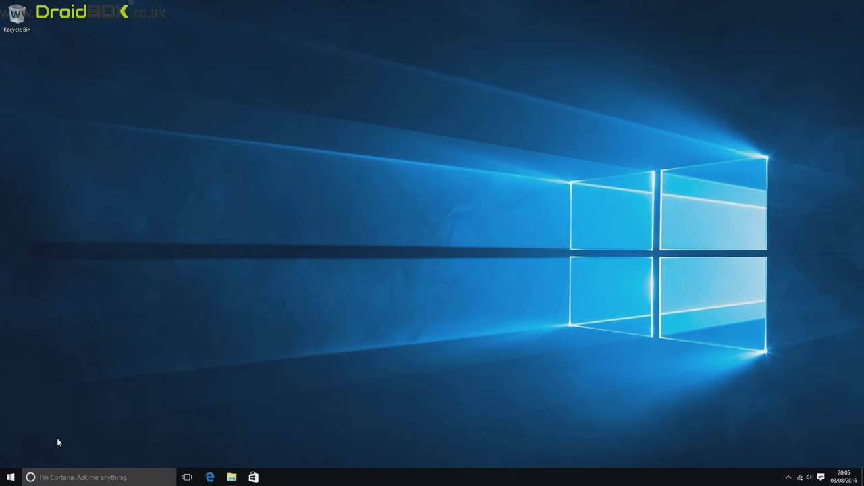
Step: Open the Start menu's All apps list and scroll through the installed apps
click(10, 478)
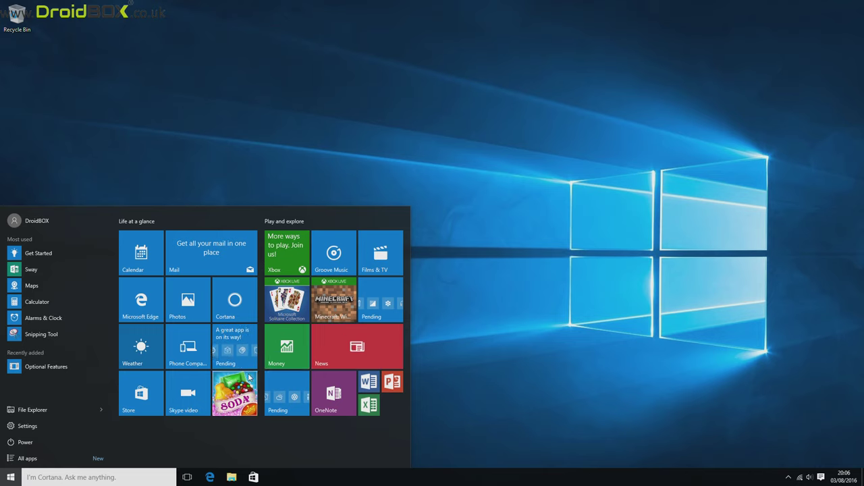
click(27, 459)
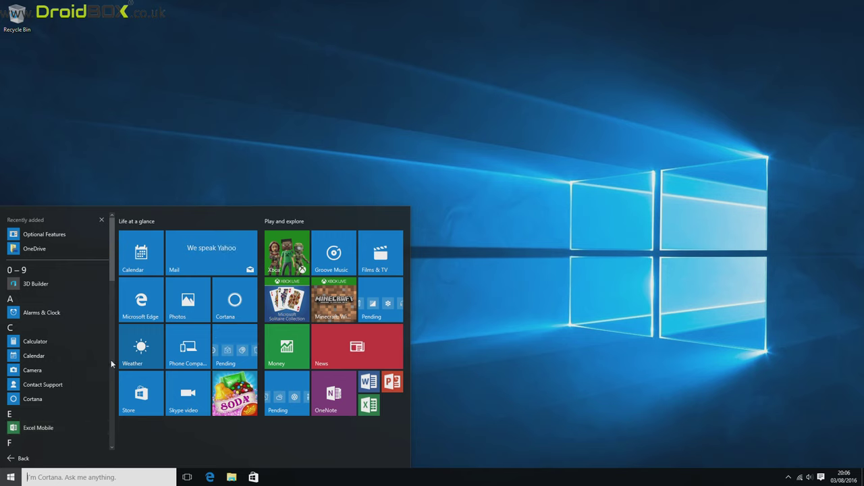
scroll(111, 364, down, 5)
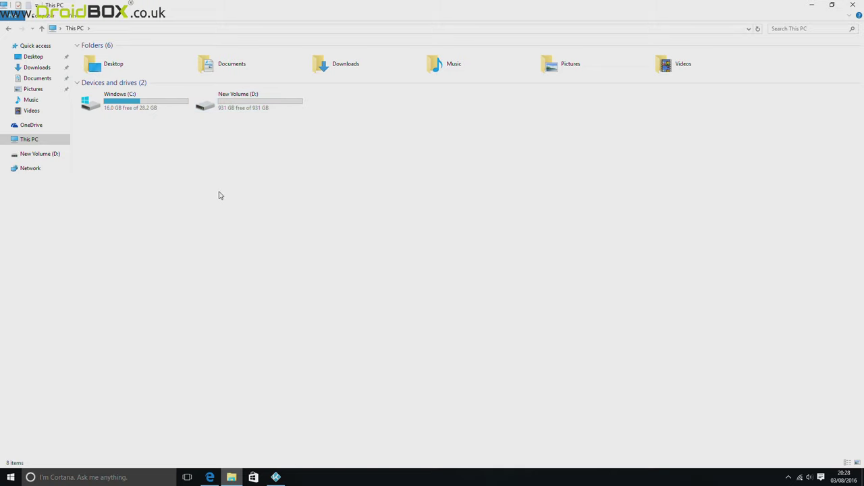
Step: Bring up the Win+X quick-link menu of system tools from the Start button
right_click(14, 480)
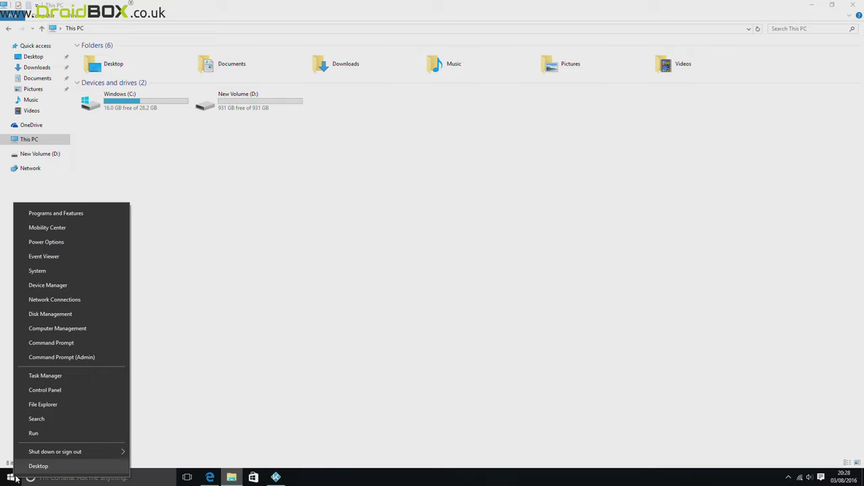
Step: Launch Disk Management and show the options for Disk 1's 931.51 GB New Volume (D:)
click(52, 315)
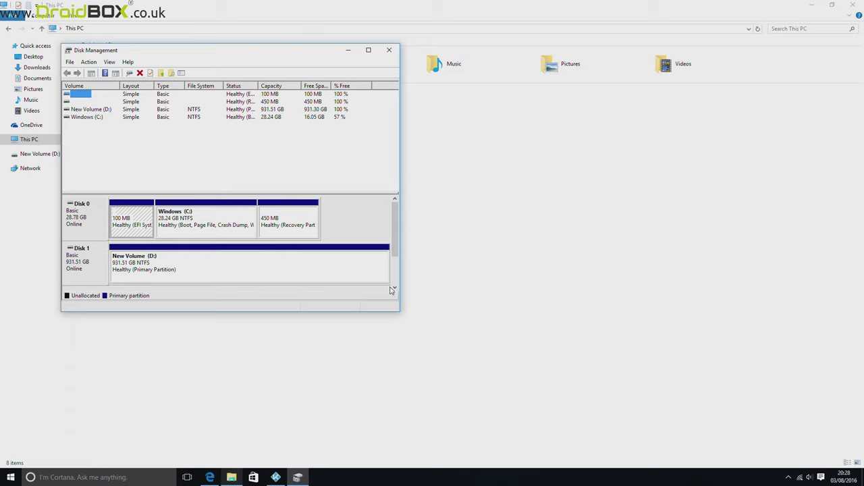
click(394, 290)
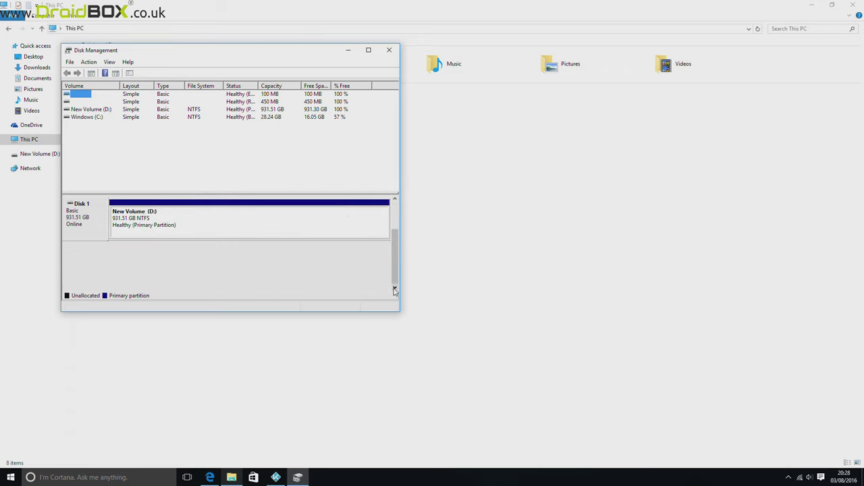
click(216, 221)
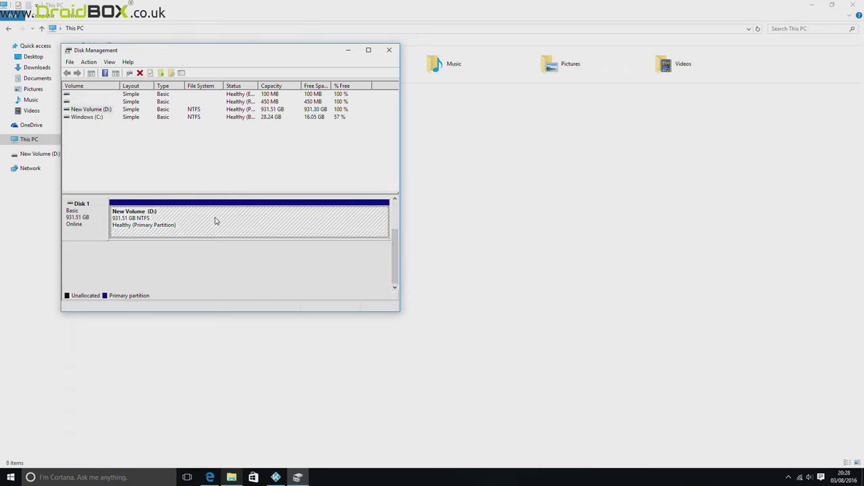
right_click(216, 220)
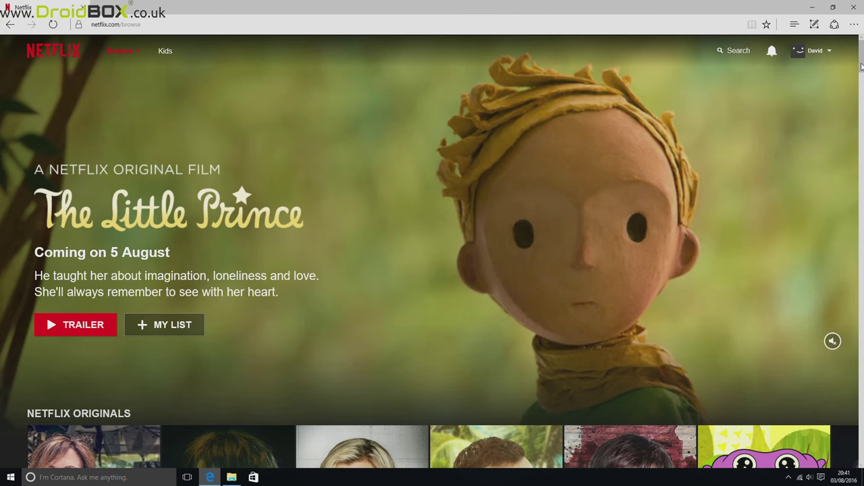
Step: Play The Little Prince trailer, toggle fullscreen on and off, then go back to browsing
drag(862, 66, 861, 93)
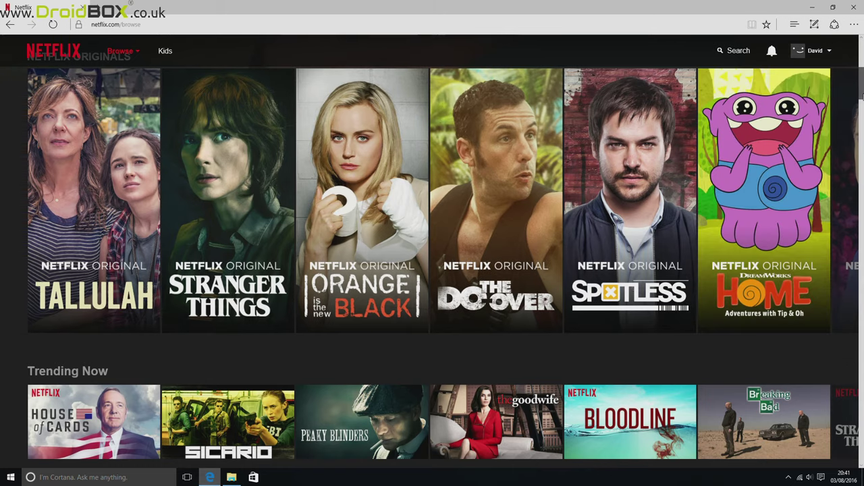
drag(863, 97, 863, 60)
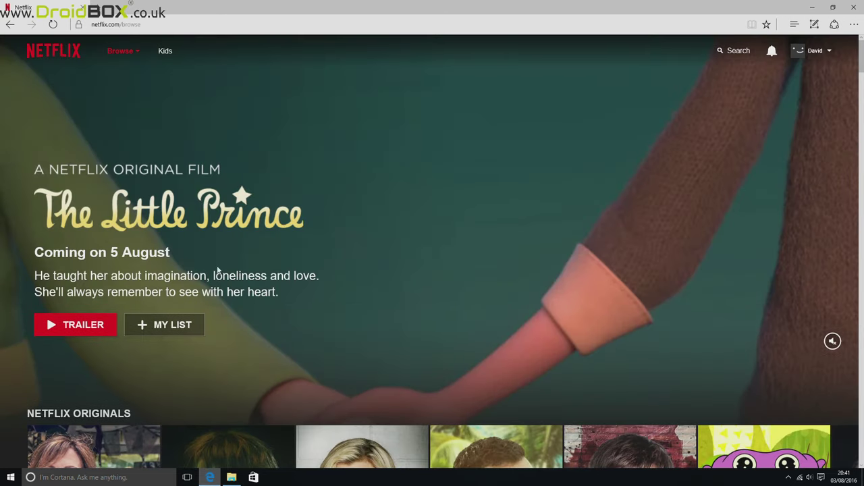
click(75, 331)
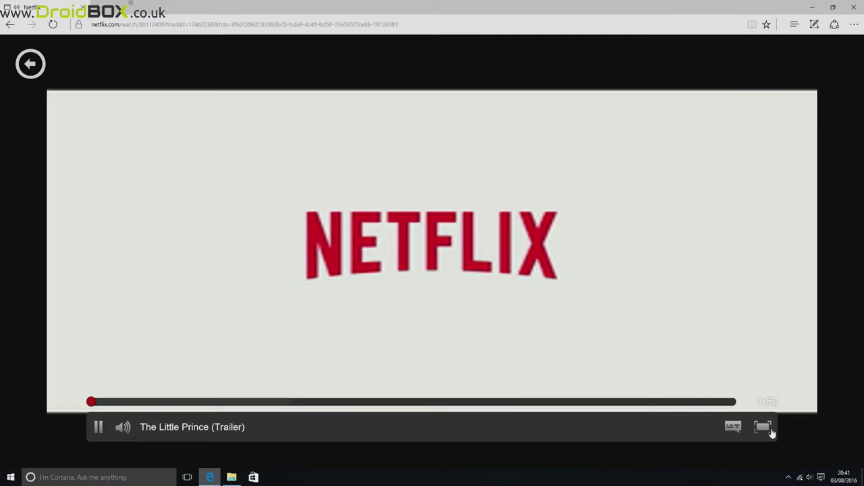
click(766, 428)
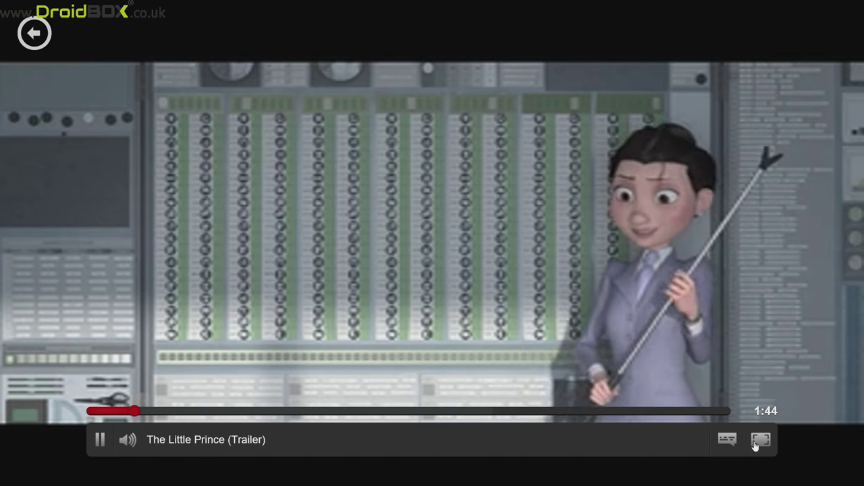
click(761, 440)
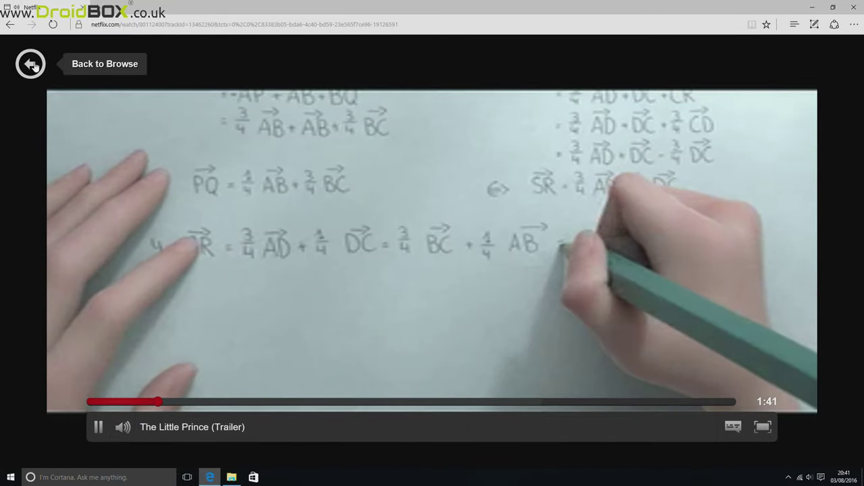
click(32, 65)
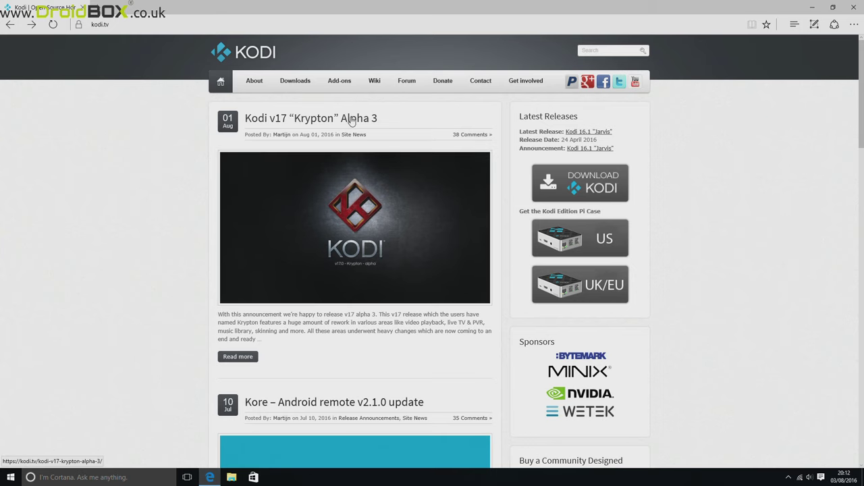
Step: Open the Kodi v17 Krypton Alpha 3 post, then the Kodi Downloads page
click(351, 121)
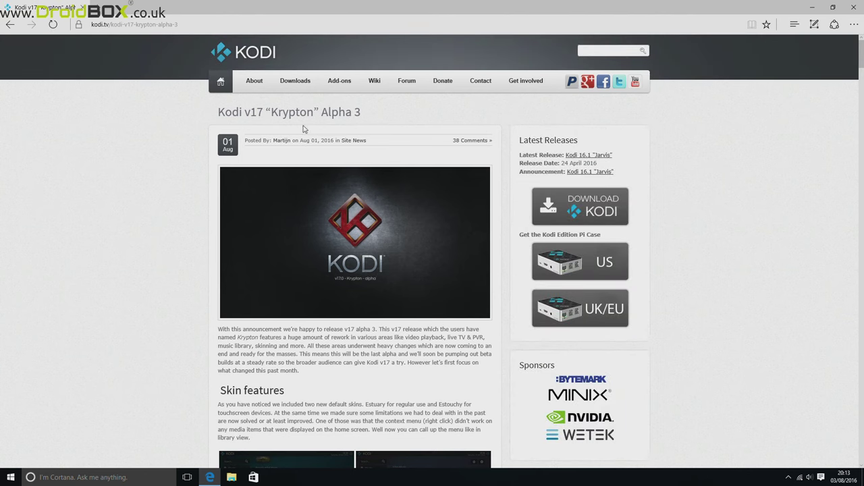
click(302, 84)
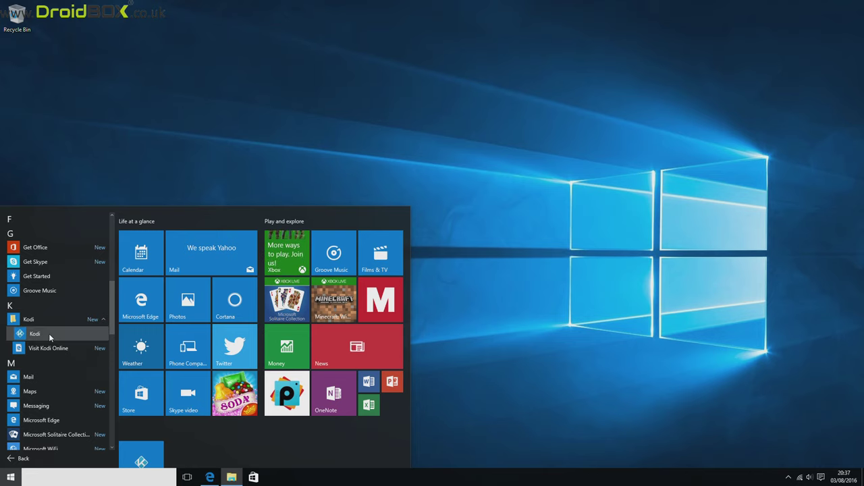
Step: Drag the Kodi entry from the Start menu onto the desktop as a shortcut
drag(48, 334, 65, 162)
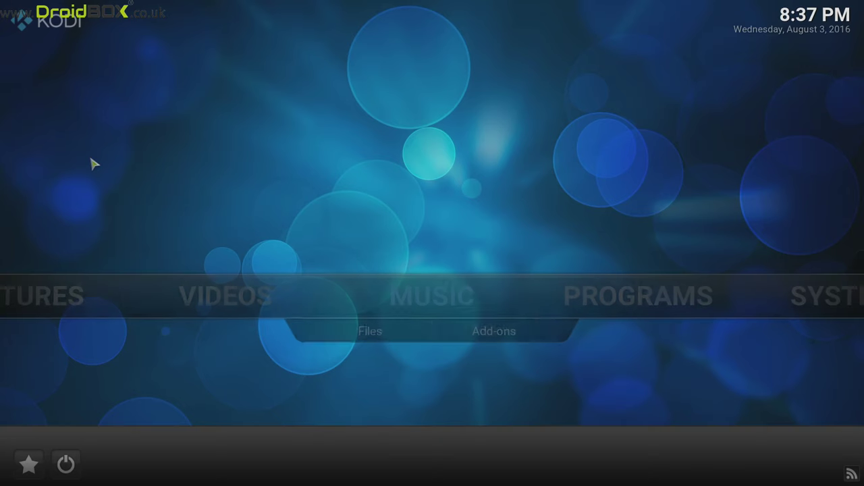
Step: Move through Kodi's home menu with the arrow keys to the Videos Files entry
key(Left)
key(Left)
key(Right)
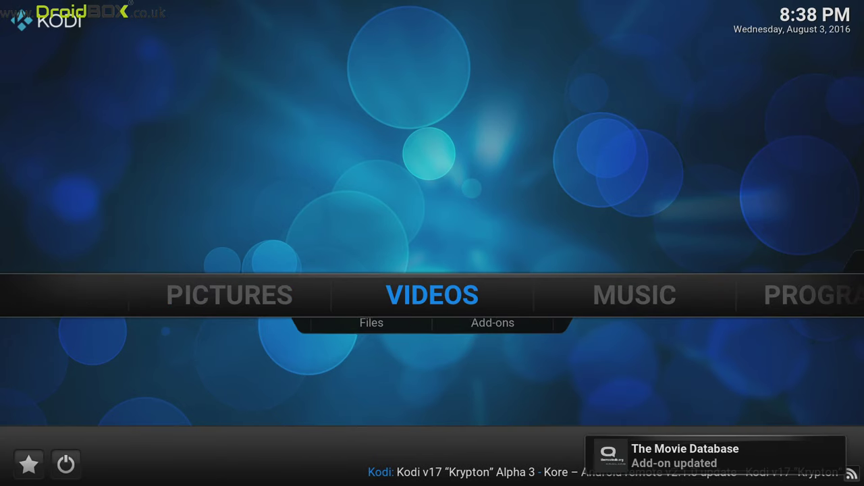
key(Down)
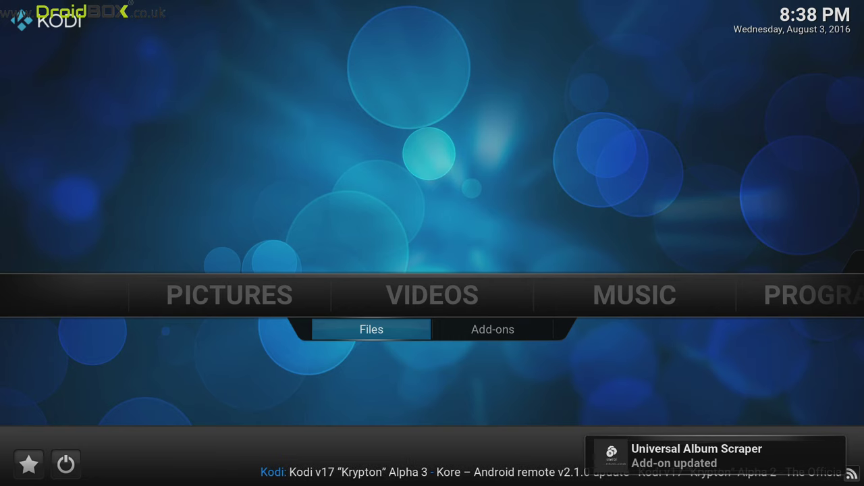
key(Right)
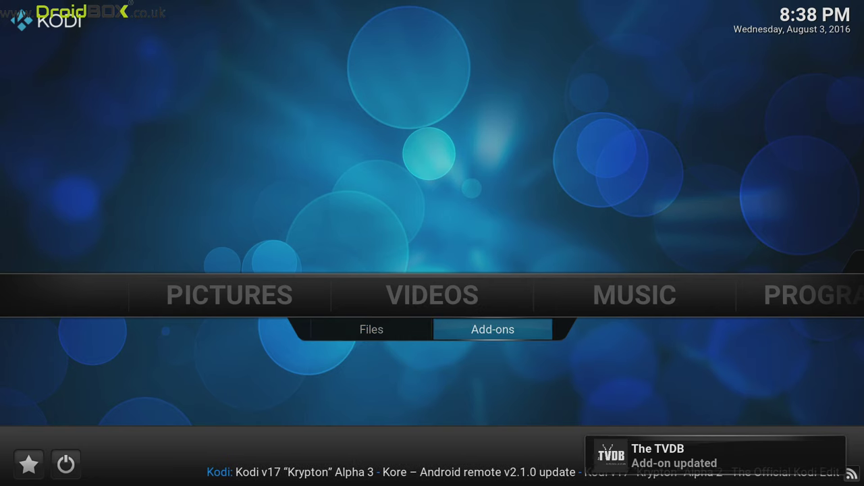
key(Up)
key(Down)
key(Left)
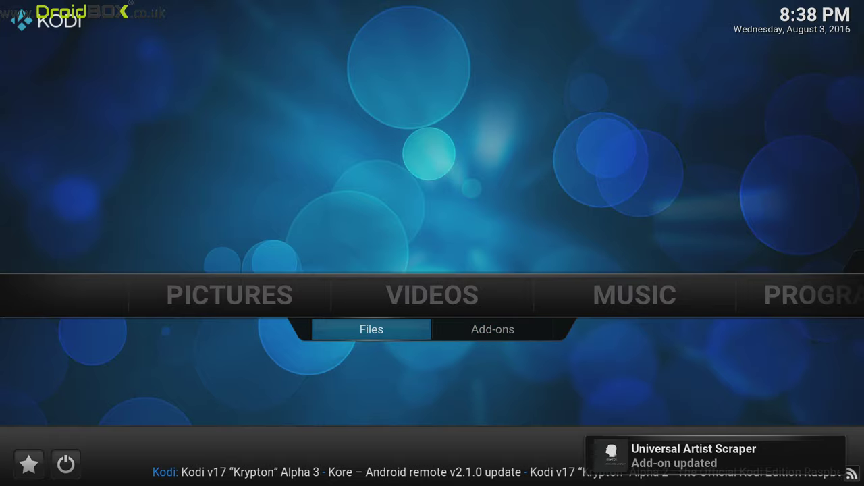
Step: Open Videos > Files, dismiss the first-run help, and browse for a new video source
key(Return)
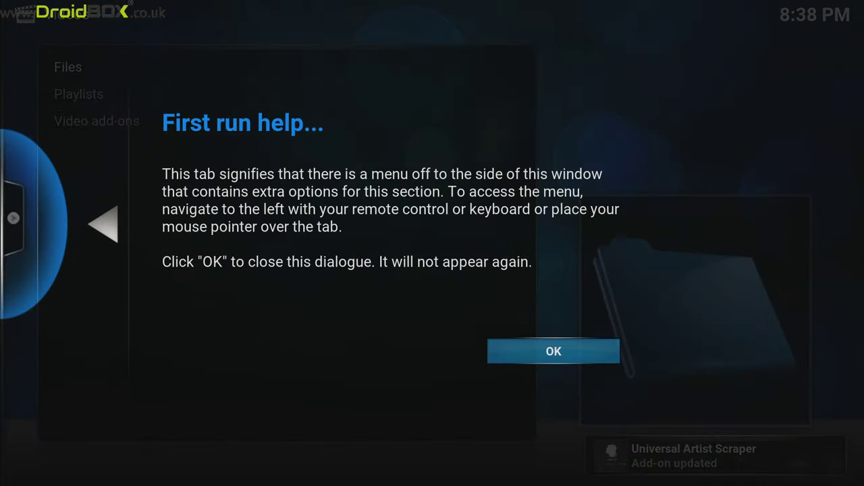
key(Return)
key(Down)
key(Down)
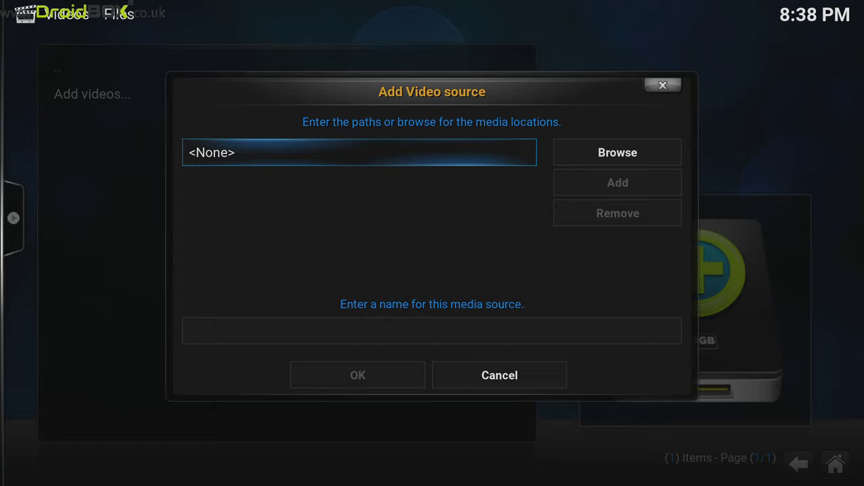
click(631, 166)
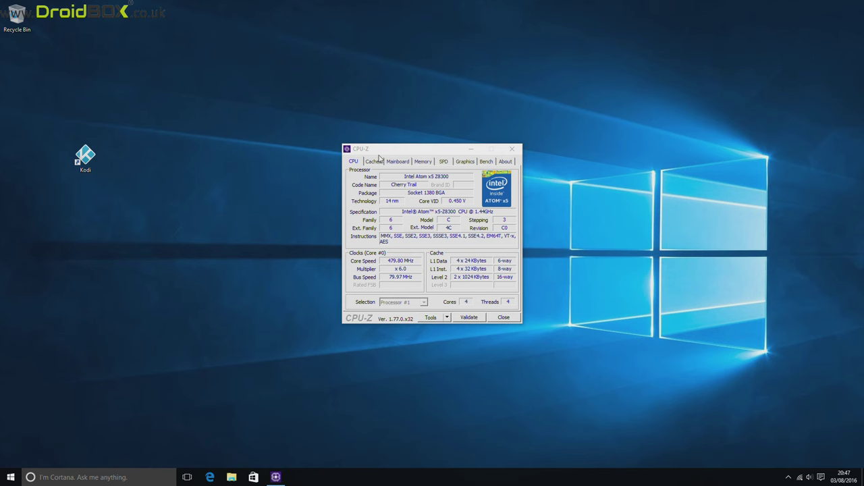
Step: Review CPU-Z's Memory (DDR3 1956 MB) and Graphics tabs, return to CPU, then open File Explorer
click(379, 151)
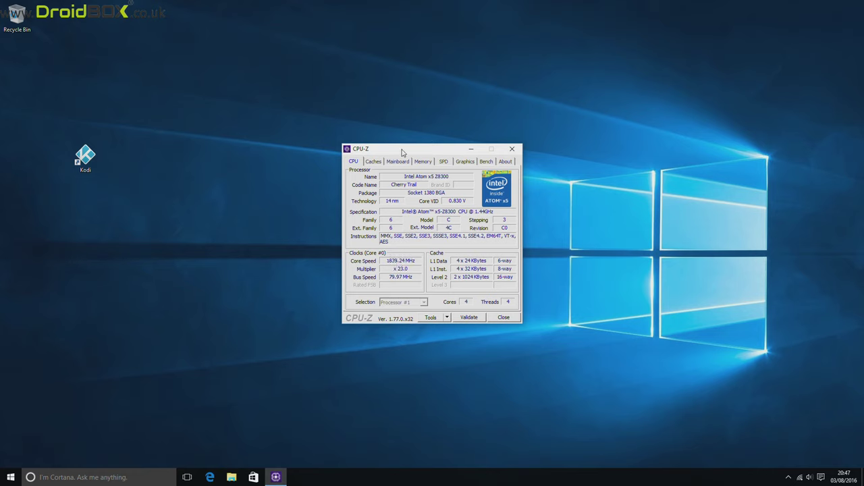
click(425, 164)
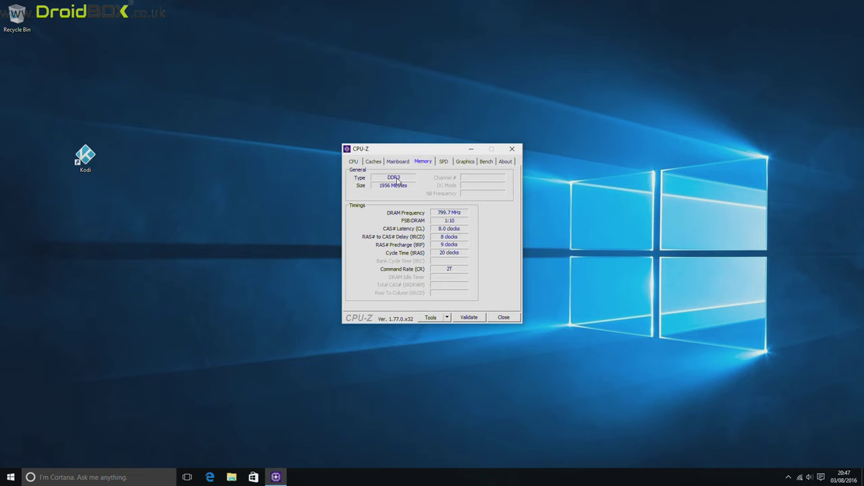
click(462, 164)
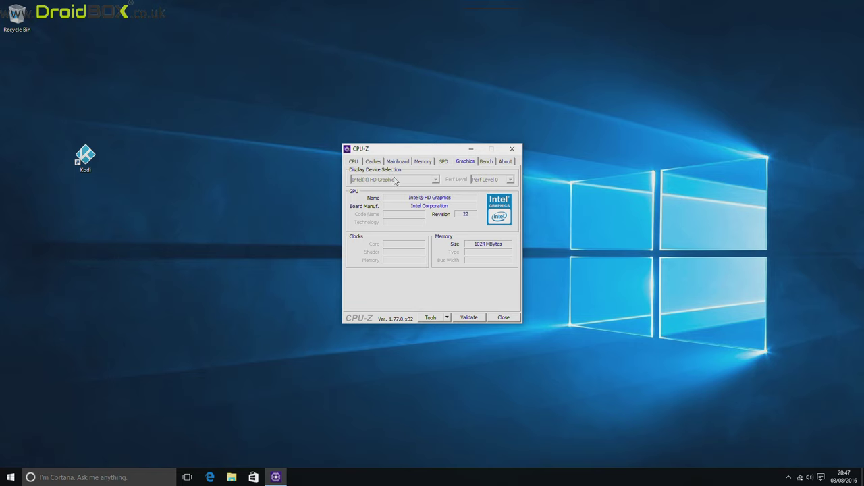
click(354, 162)
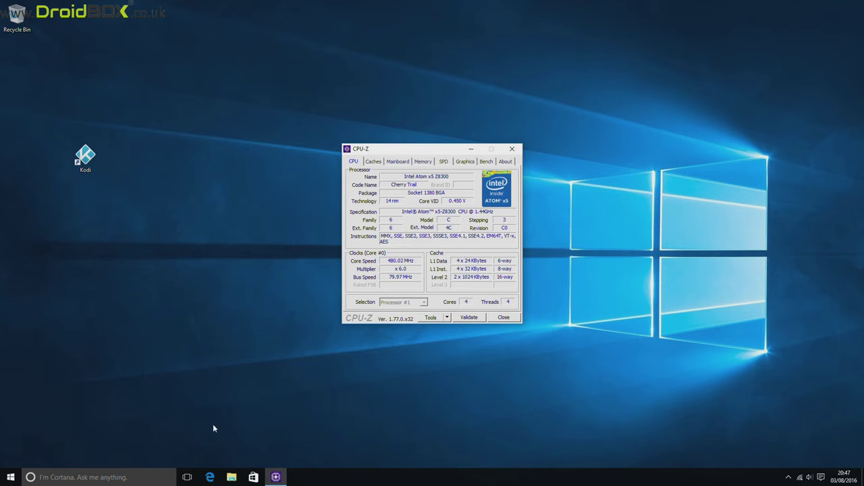
click(231, 477)
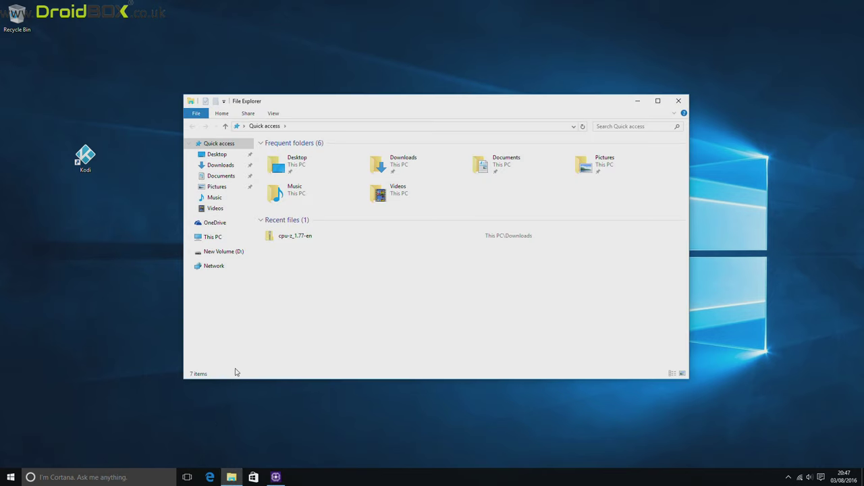
Step: View the drives under This PC (C: 15.8 GB free, D: 931 GB free), then open Start
click(201, 241)
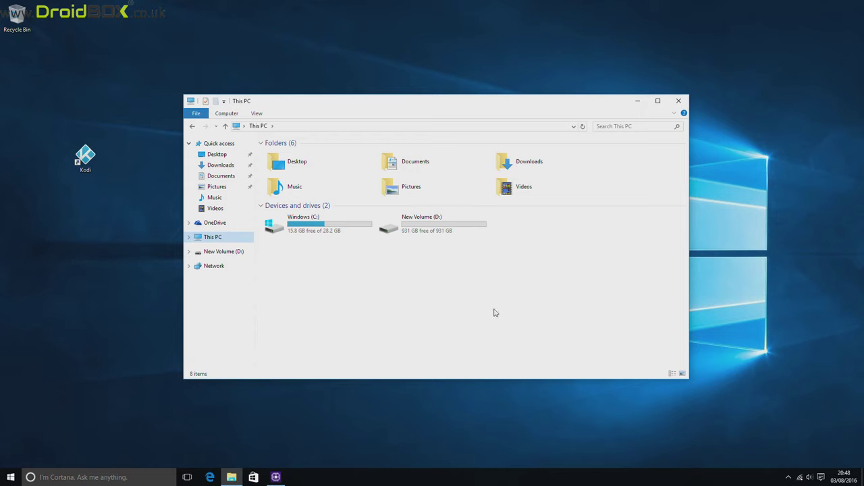
click(10, 478)
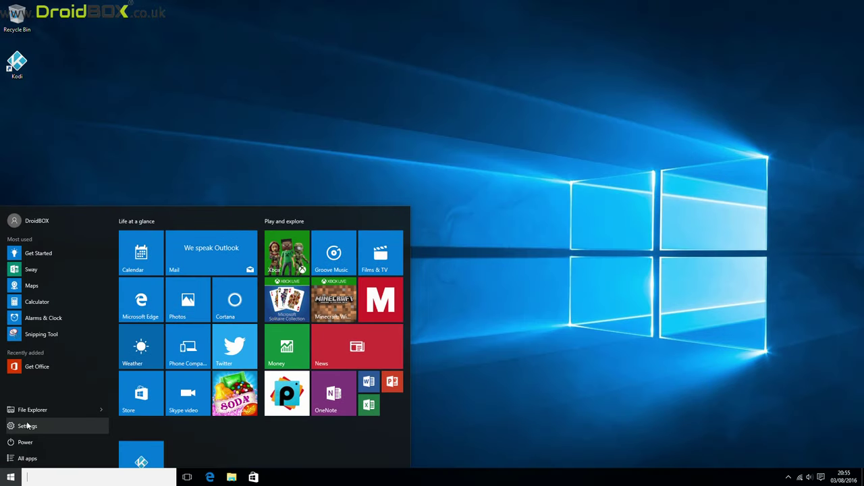
Step: In Settings' Update & security, confirm Windows 10 Home activation, then view Windows Update download progress
click(27, 425)
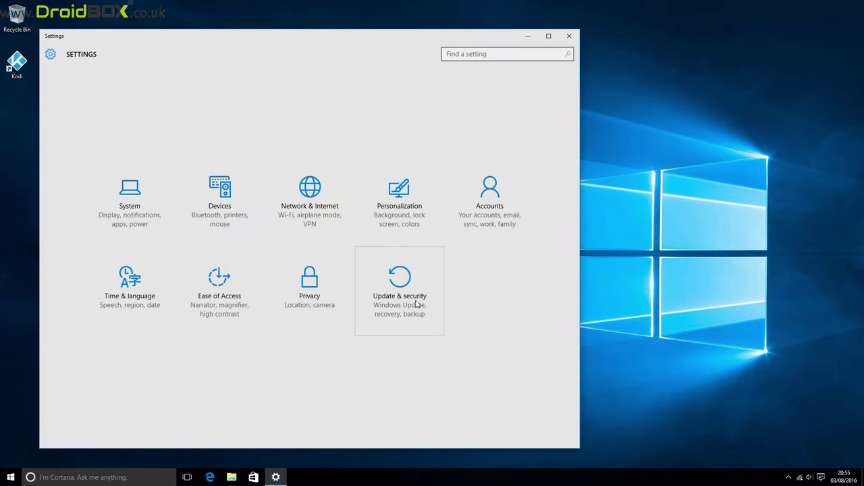
click(414, 302)
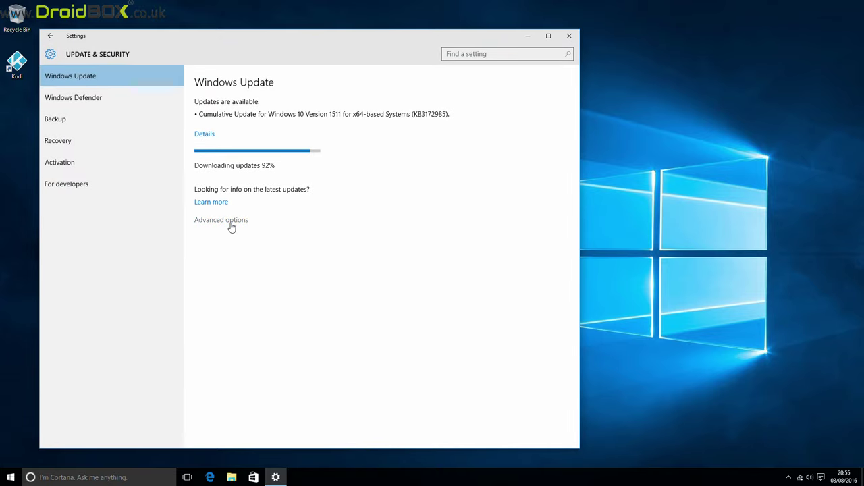
click(143, 158)
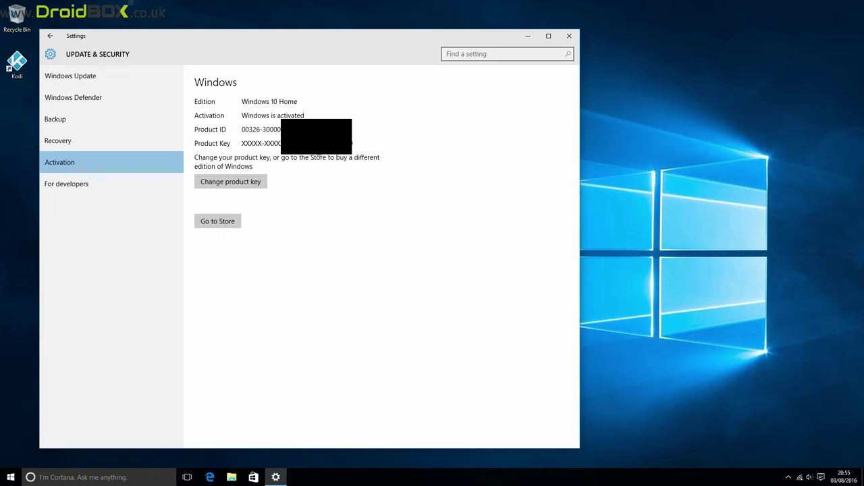
click(84, 86)
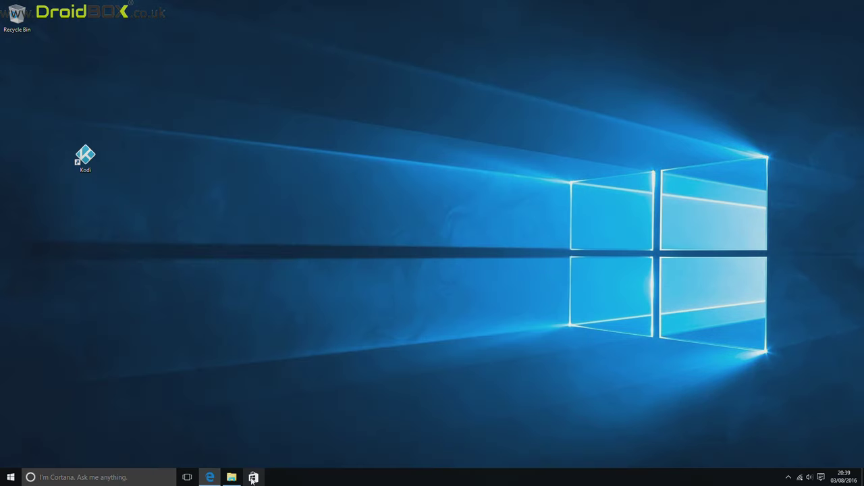
Step: Launch Microsoft Store and browse the Top apps section down through the Top free grid
click(253, 478)
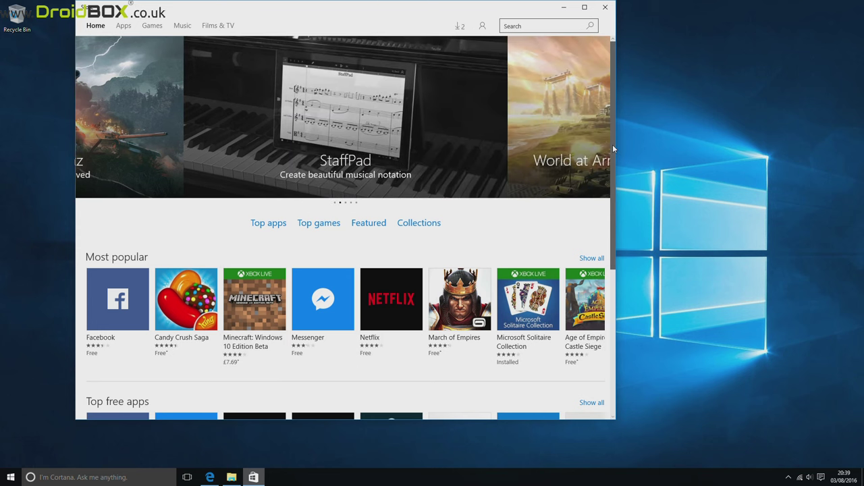
drag(612, 145, 614, 238)
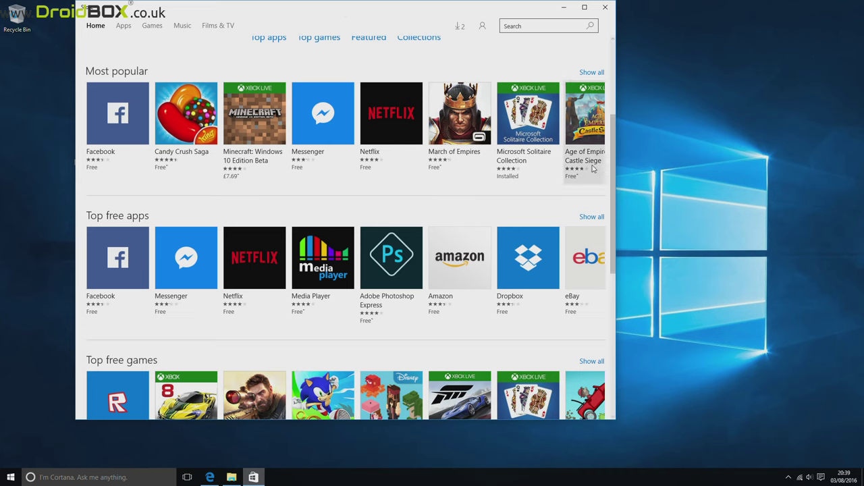
click(281, 40)
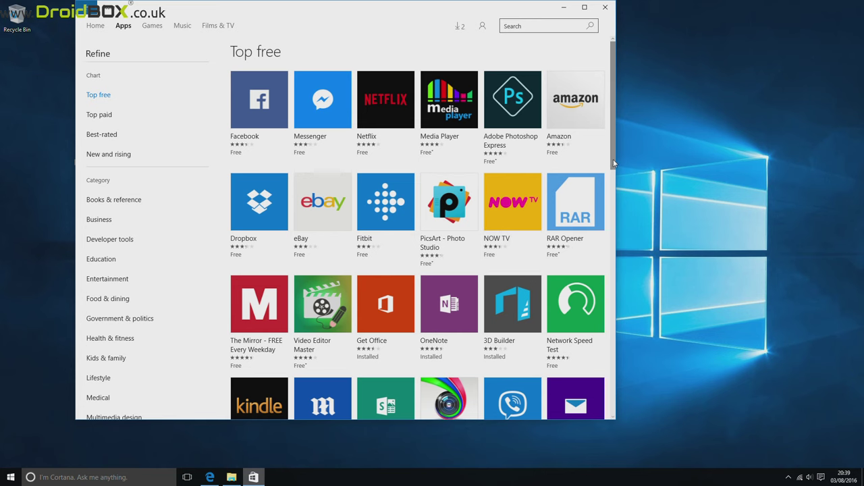
scroll(446, 304, down, 5)
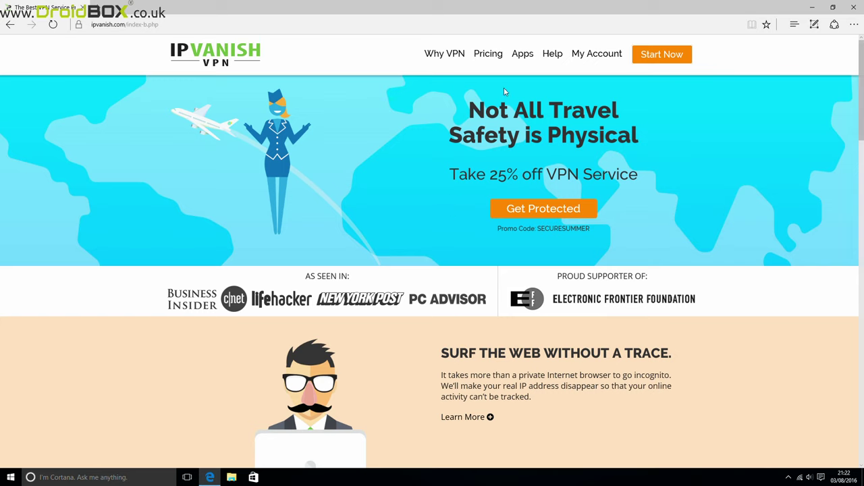
Step: Download the IPVanish Windows installer ipvanish-setup.exe from ipvanish.com's Apps > Windows page
click(524, 58)
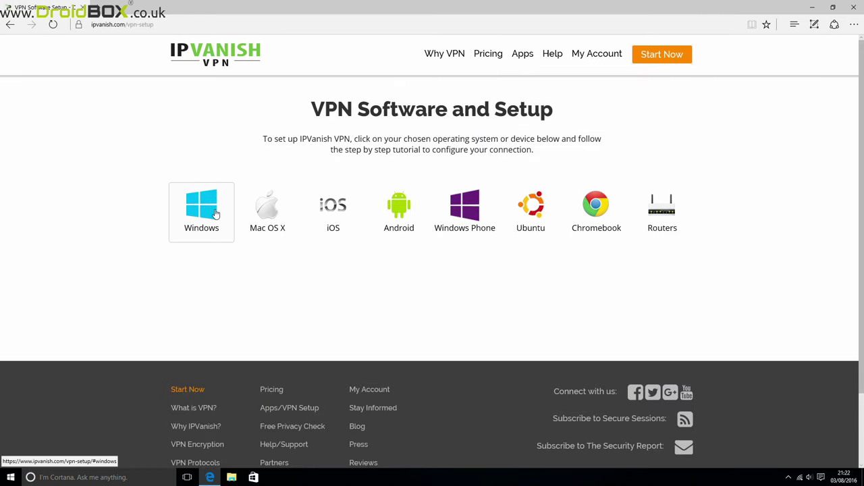
click(216, 214)
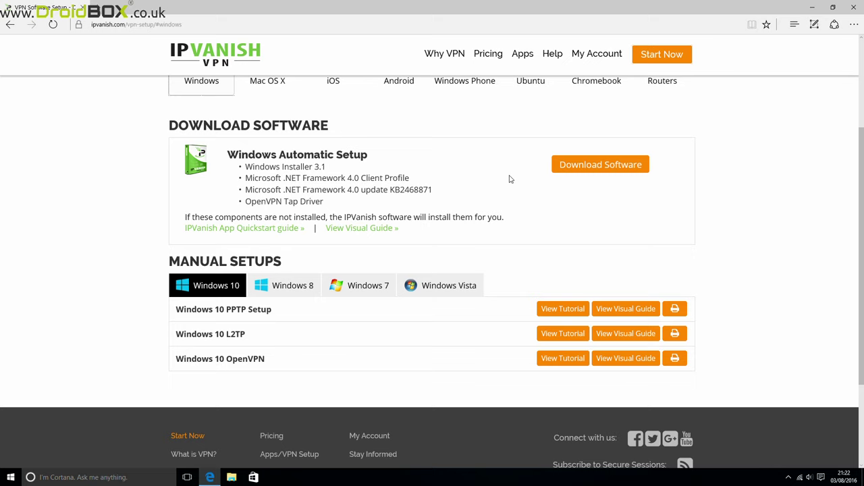
click(582, 170)
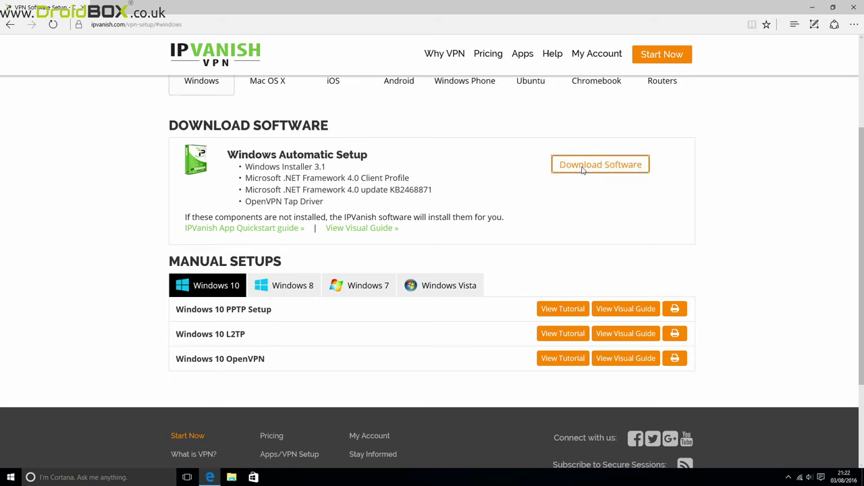